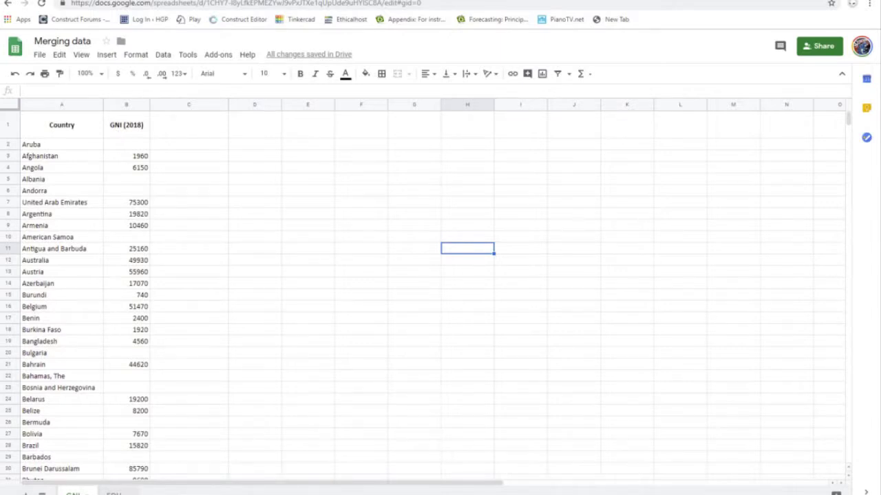
Step: Compare the country lists and their row order on the GNI and EDU sheets
{"action": "left_click", "coordinate": [114, 494]}
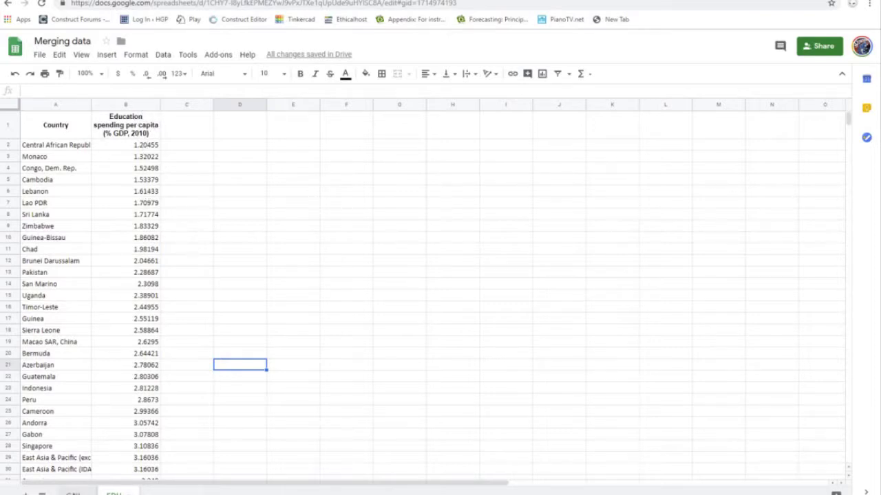
{"action": "left_click", "coordinate": [73, 492]}
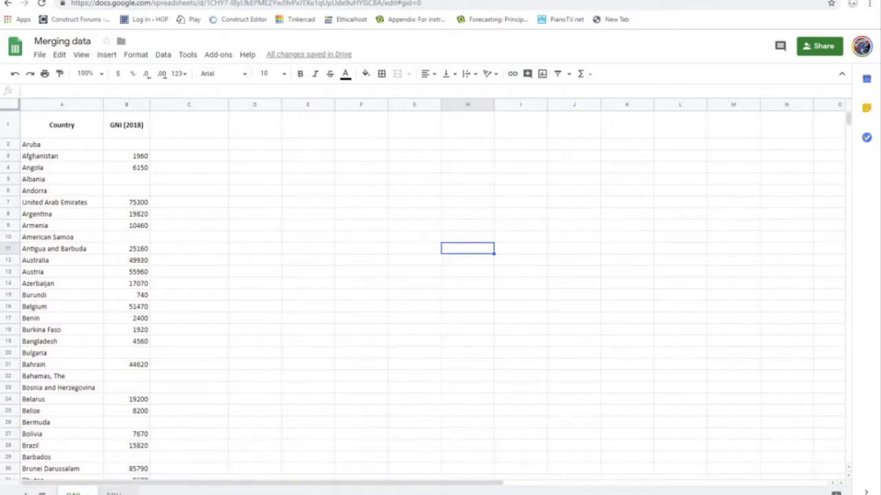
{"action": "left_click", "coordinate": [41, 317]}
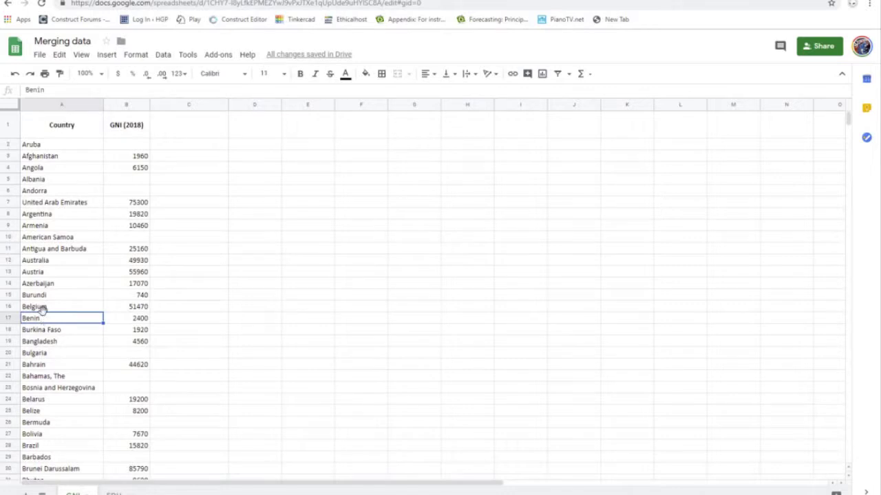
{"action": "left_click", "coordinate": [42, 308]}
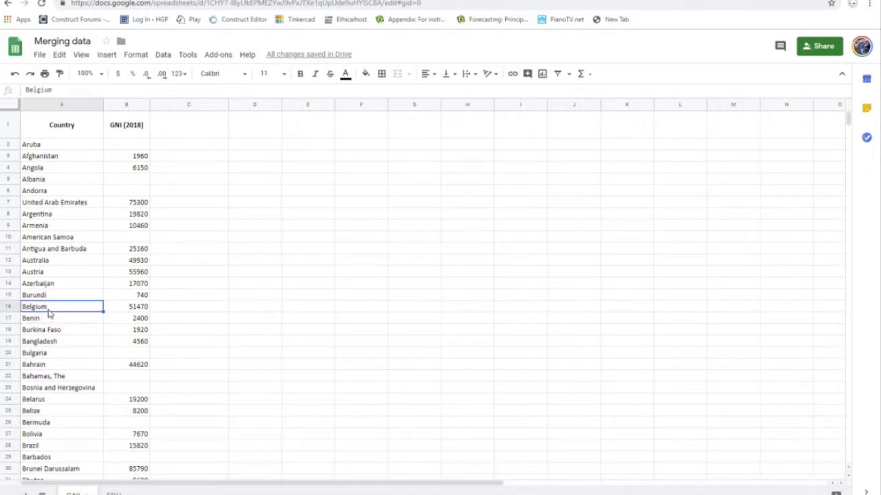
{"action": "left_click", "coordinate": [114, 493]}
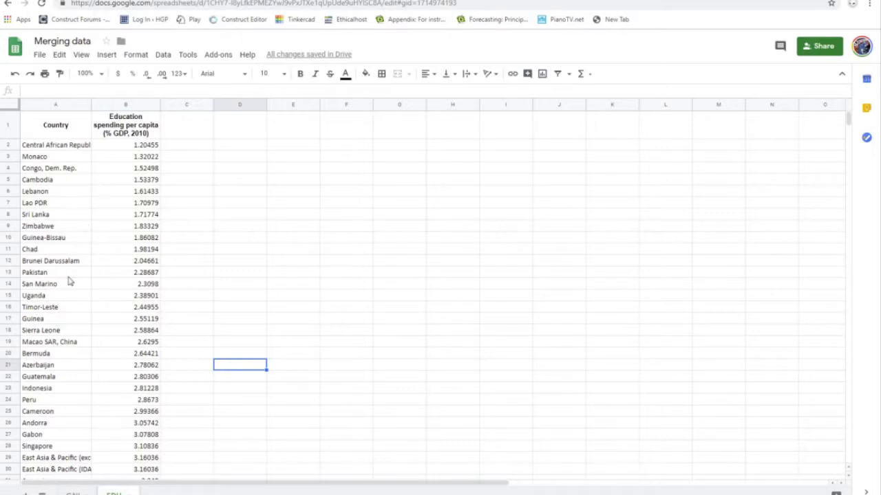
{"action": "left_click", "coordinate": [73, 492]}
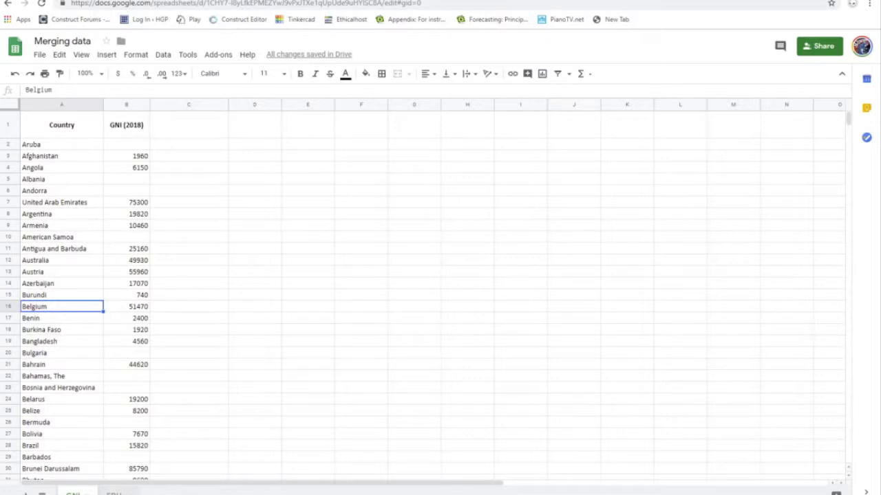
{"action": "left_click", "coordinate": [114, 494]}
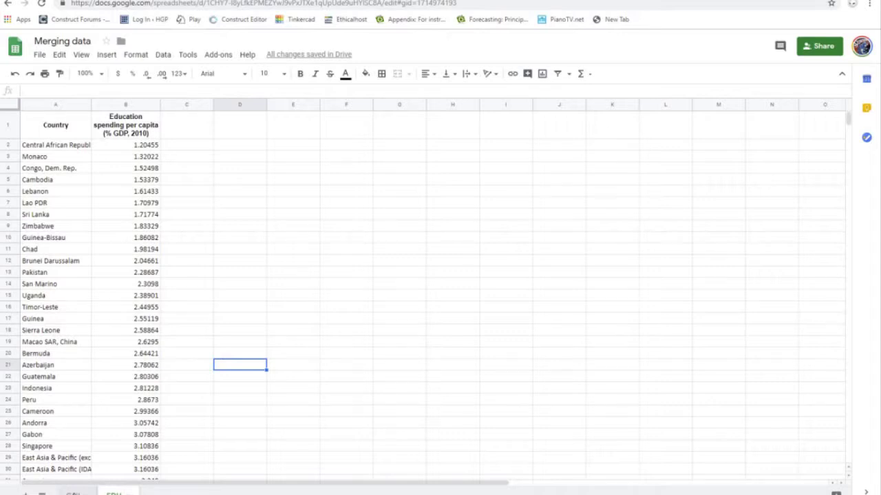
{"action": "left_click", "coordinate": [73, 492]}
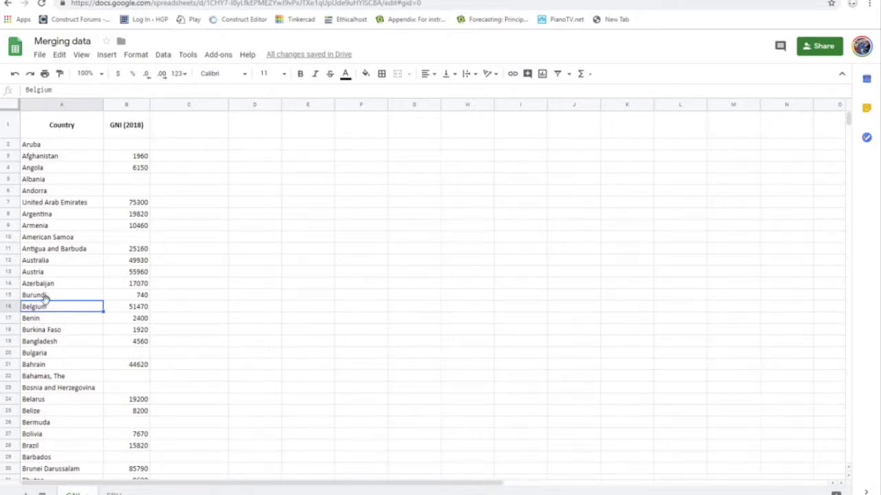
{"action": "left_click", "coordinate": [48, 145]}
{"action": "left_click", "coordinate": [52, 158]}
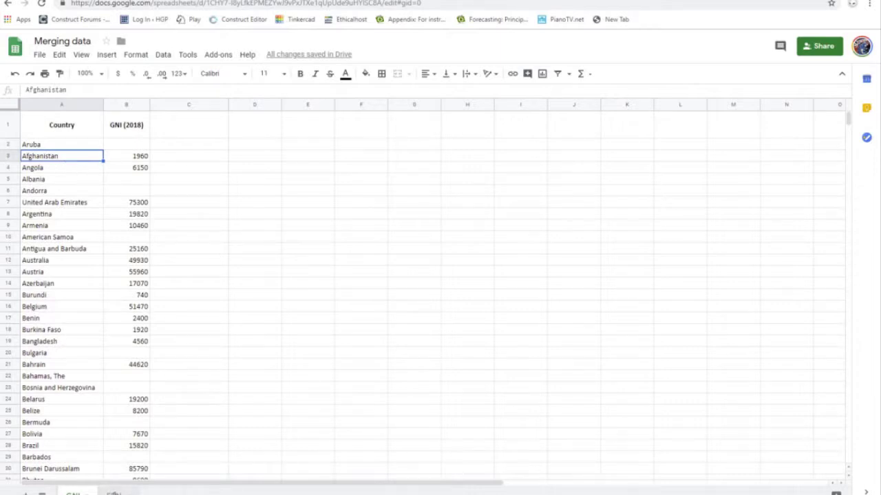
{"action": "left_click", "coordinate": [114, 494]}
{"action": "left_click", "coordinate": [73, 493]}
{"action": "left_click", "coordinate": [28, 366]}
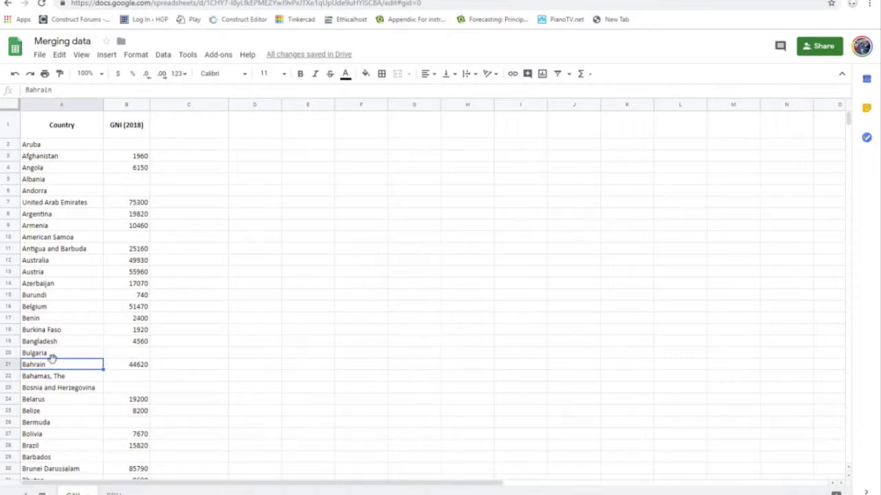
{"action": "left_click", "coordinate": [114, 493]}
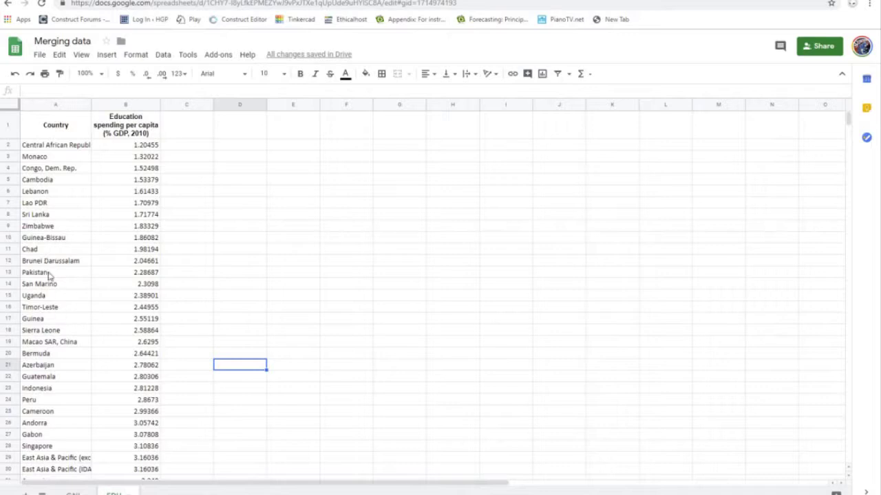
{"action": "left_click", "coordinate": [31, 252]}
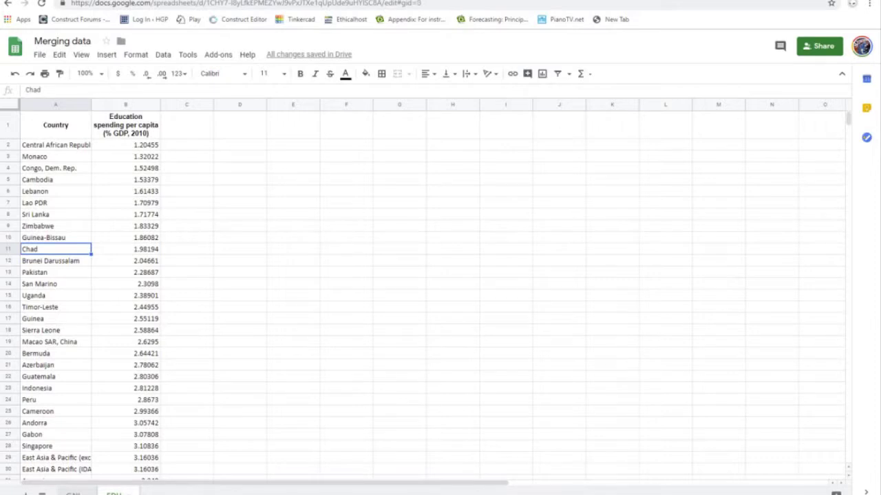
Step: Begin a VLOOKUP formula in cell C2 of the GNI sheet with A2 as its search key
{"action": "left_click", "coordinate": [73, 493]}
{"action": "left_click", "coordinate": [265, 259]}
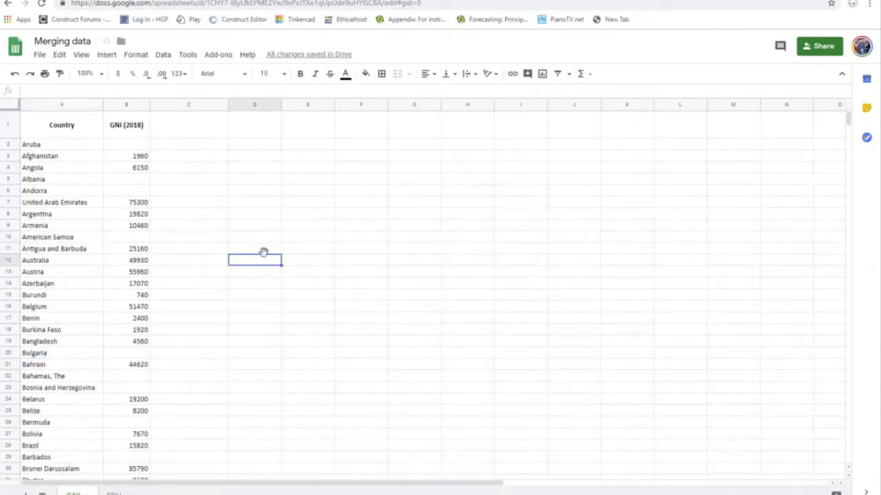
{"action": "left_click", "coordinate": [184, 147]}
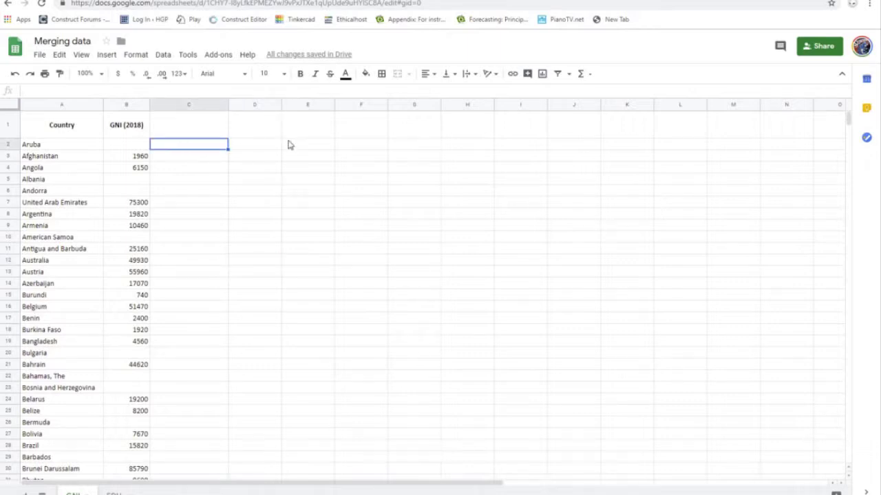
{"action": "type", "text": "="}
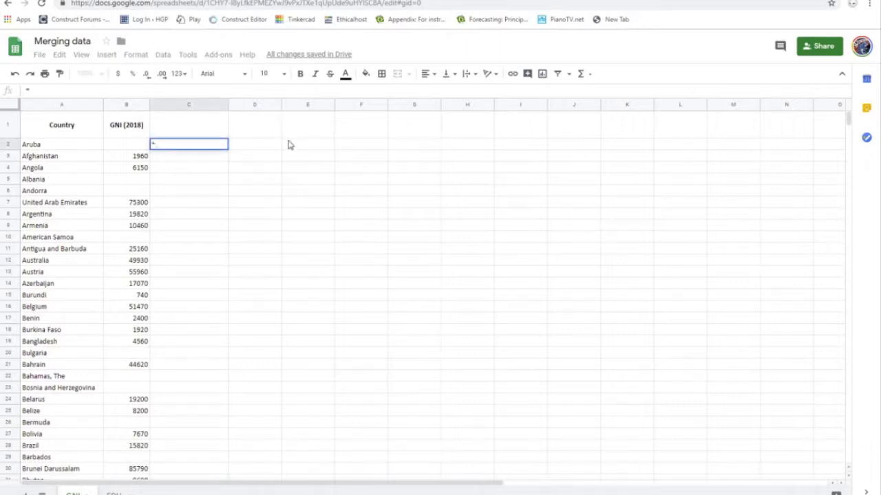
{"action": "type", "text": "vlookup"}
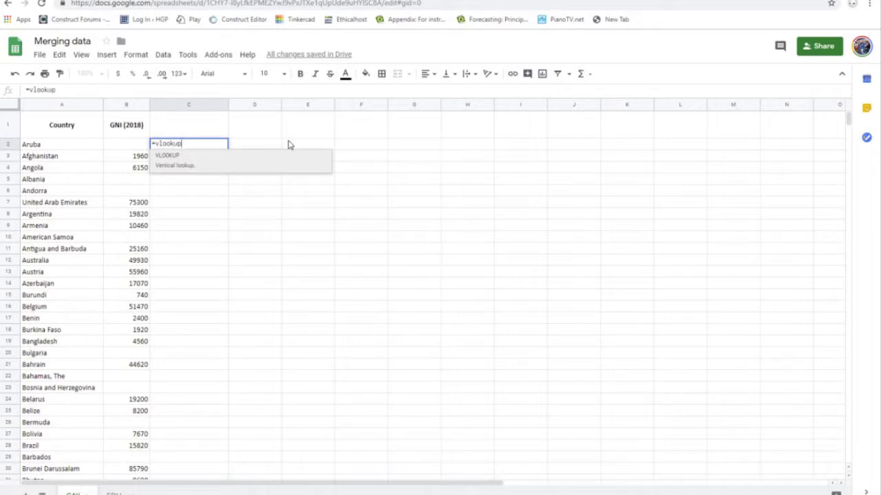
{"action": "type", "text": "("}
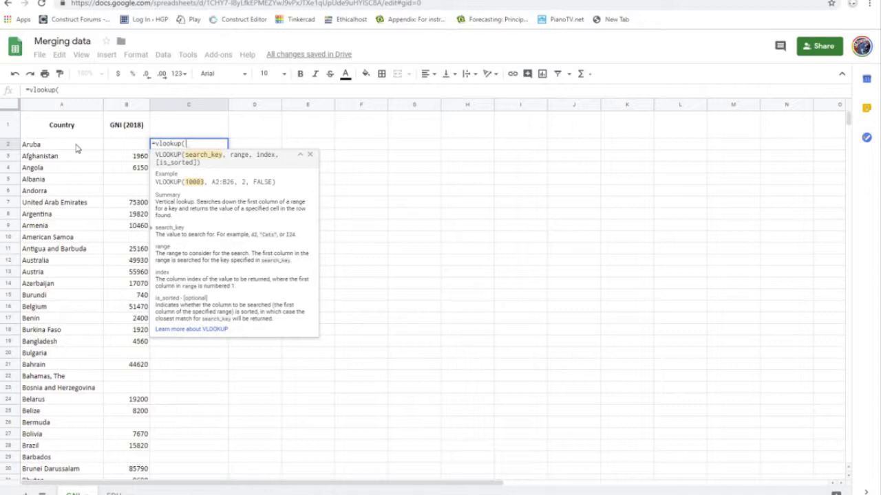
{"action": "left_click", "coordinate": [77, 146]}
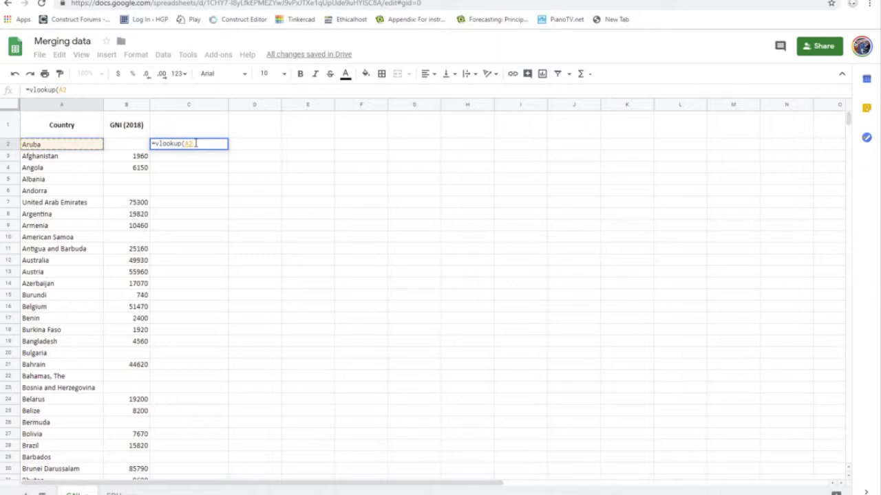
{"action": "type", "text": ","}
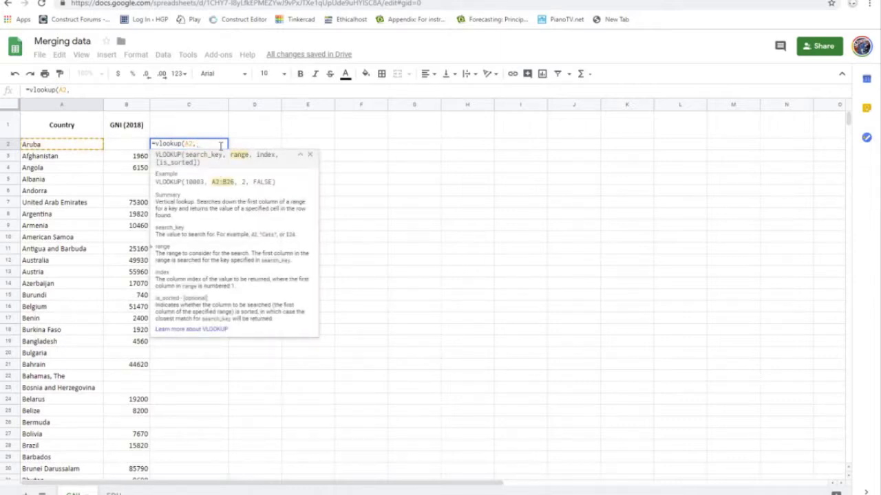
Step: Give the C2 lookup formula the range EDU!A:B and the column index 2
{"action": "type", "text": "EDU!"}
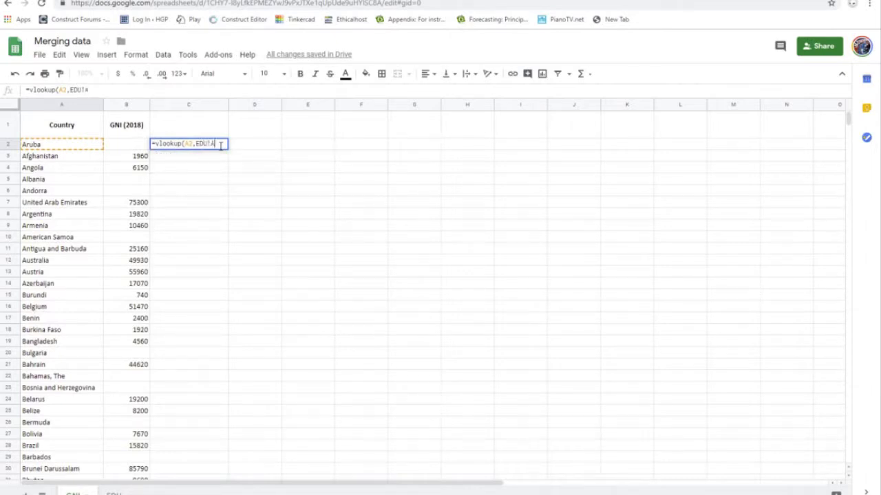
{"action": "type", "text": "A:B"}
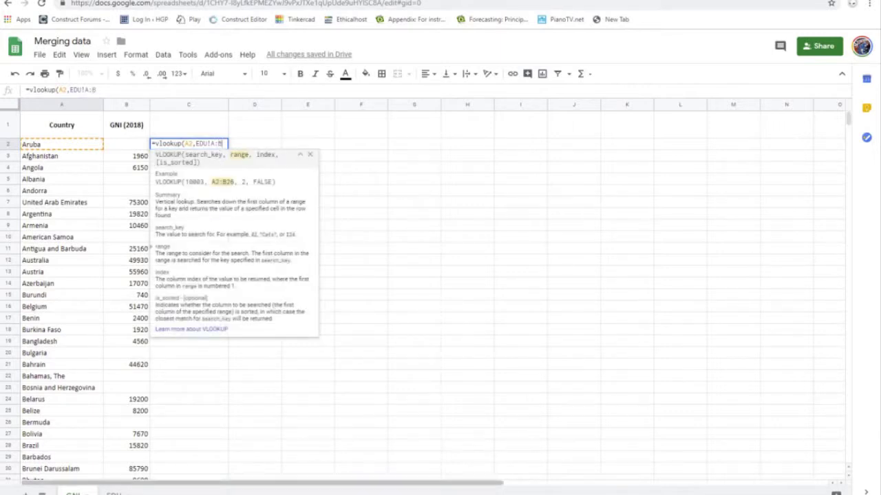
{"action": "left_click", "coordinate": [113, 494]}
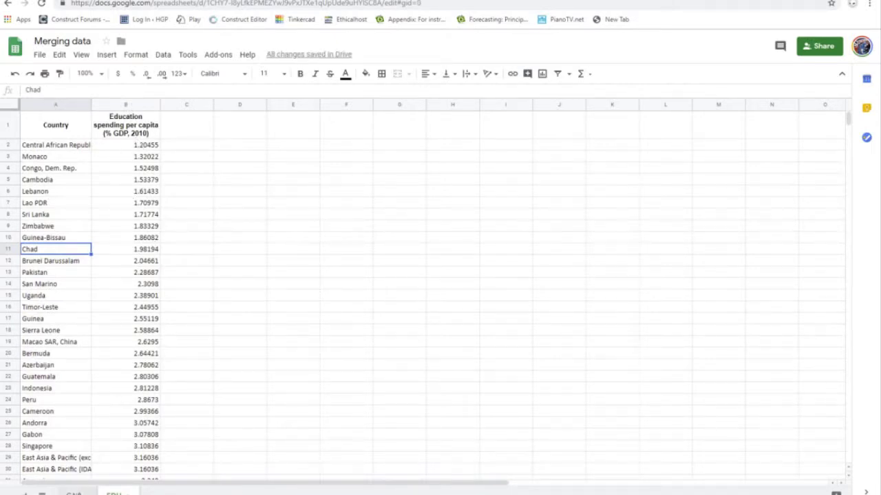
{"action": "left_click", "coordinate": [74, 493]}
{"action": "left_click", "coordinate": [109, 90]}
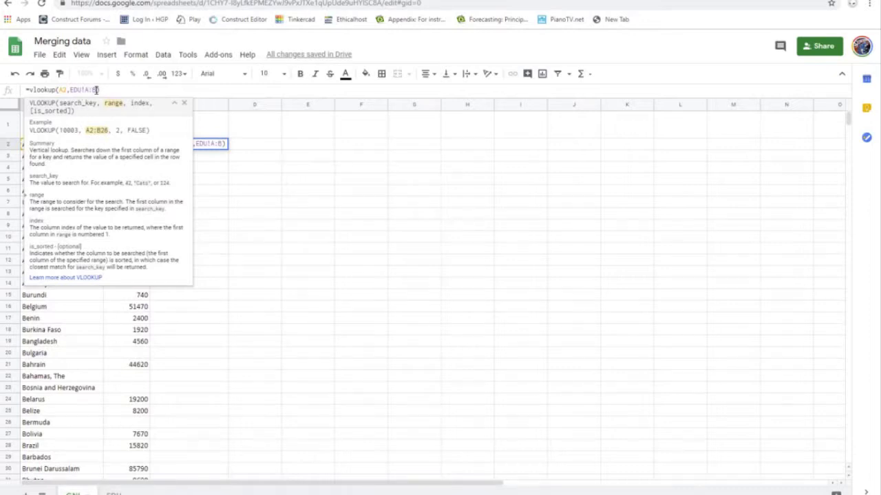
{"action": "type", "text": ","}
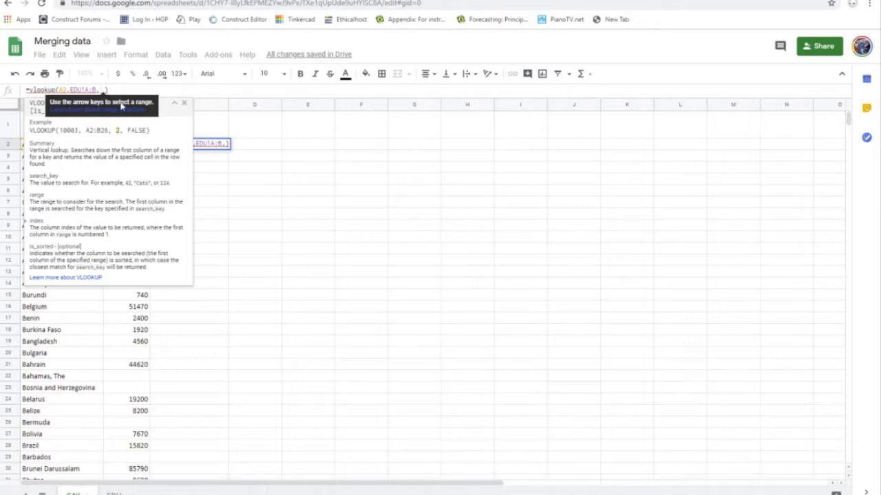
{"action": "type", "text": "2"}
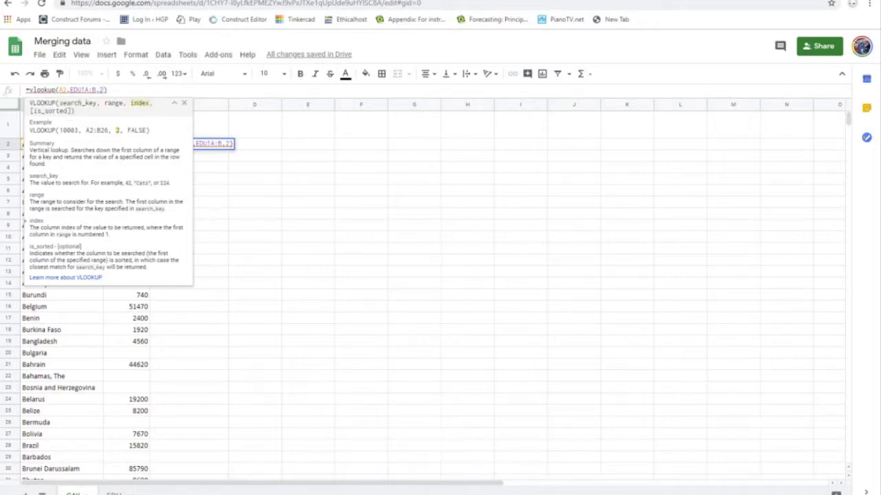
{"action": "left_click", "coordinate": [114, 493]}
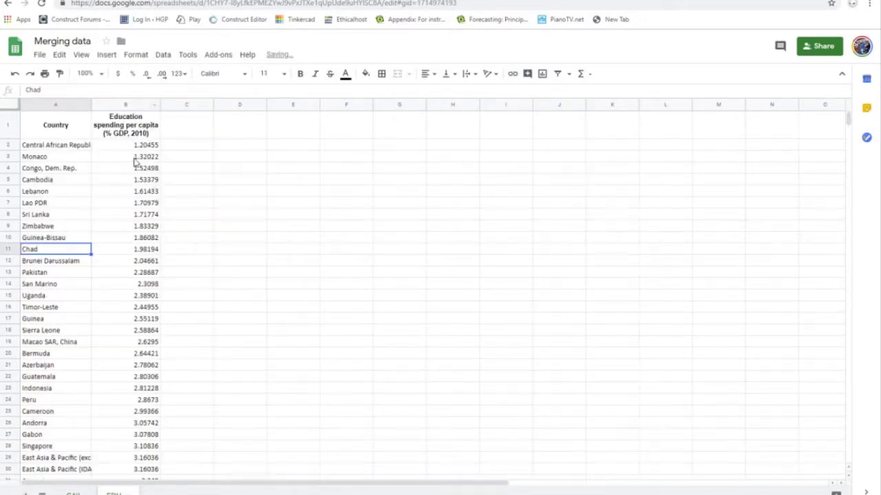
{"action": "left_click", "coordinate": [75, 494]}
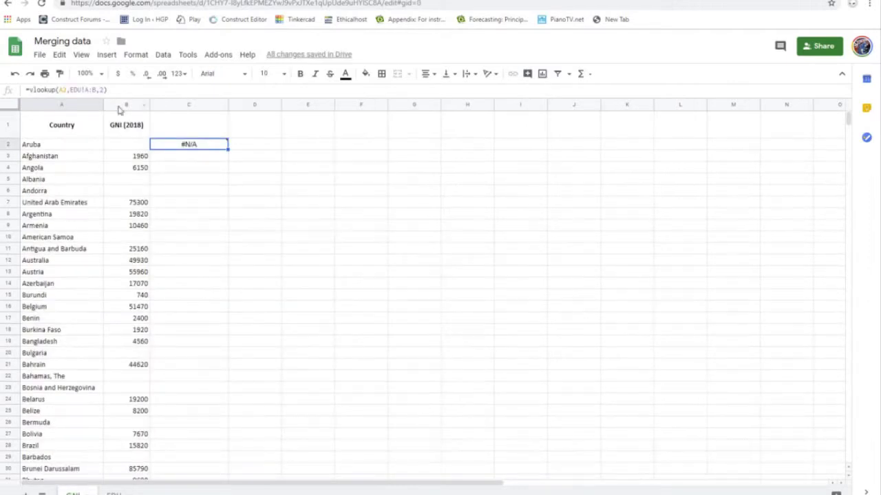
Step: Add FALSE as the is_sorted argument so that C2 contains =vlookup(A2,EDU!A:B,2,FALSE)
{"action": "left_click", "coordinate": [105, 90]}
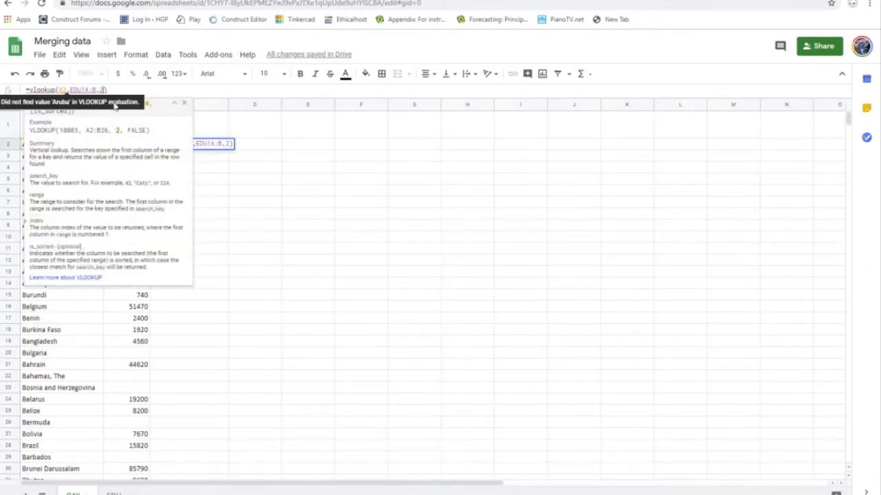
{"action": "type", "text": "FALS"}
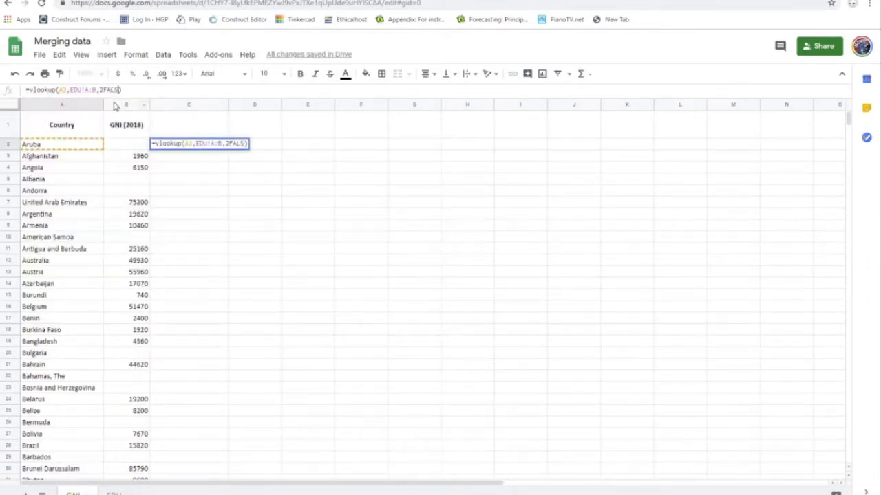
{"action": "key", "text": "BackSpace"}
{"action": "key", "text": "BackSpace"}
{"action": "key", "text": "BackSpace"}
{"action": "key", "text": "BackSpace"}
{"action": "type", "text": ","}
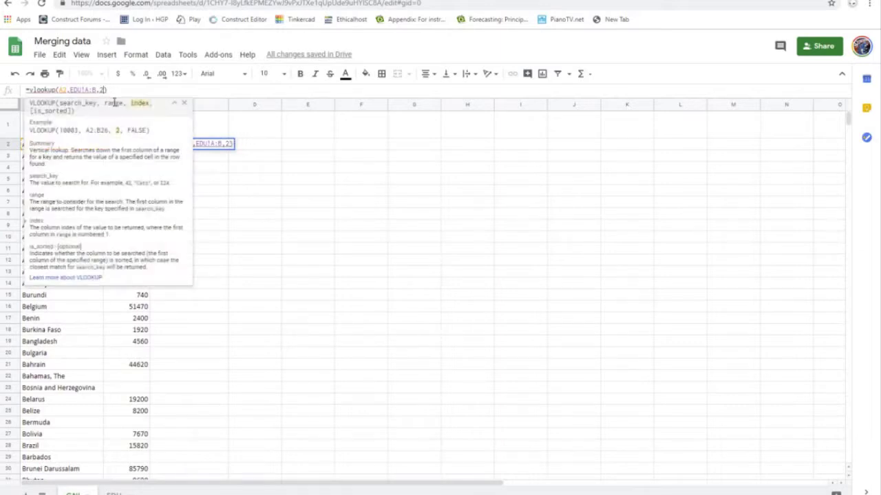
{"action": "type", "text": "FALSE"}
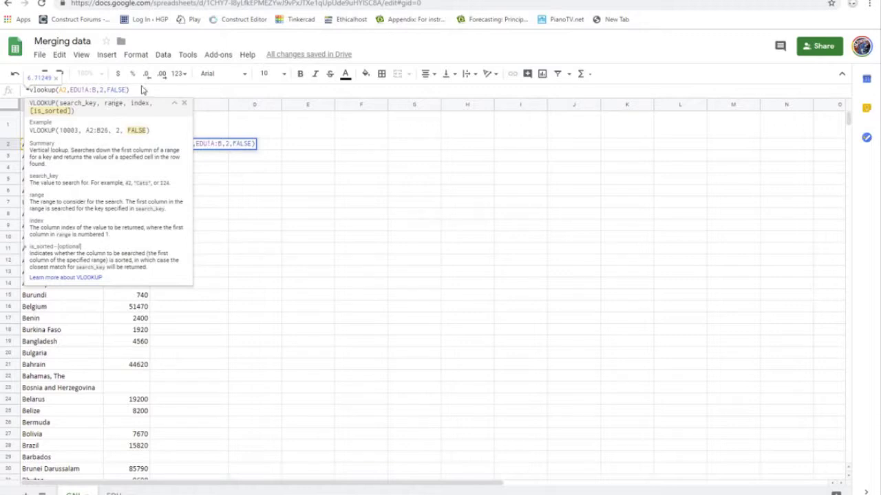
{"action": "type", "text": ")"}
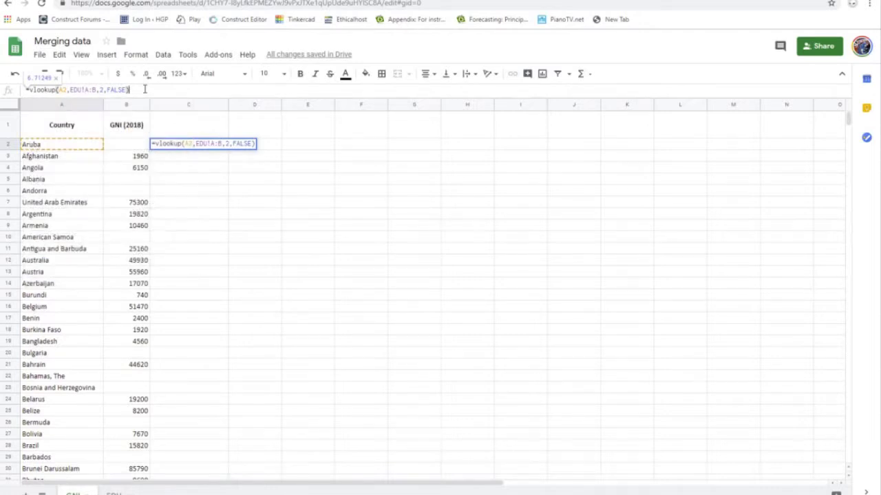
{"action": "key", "text": "Return"}
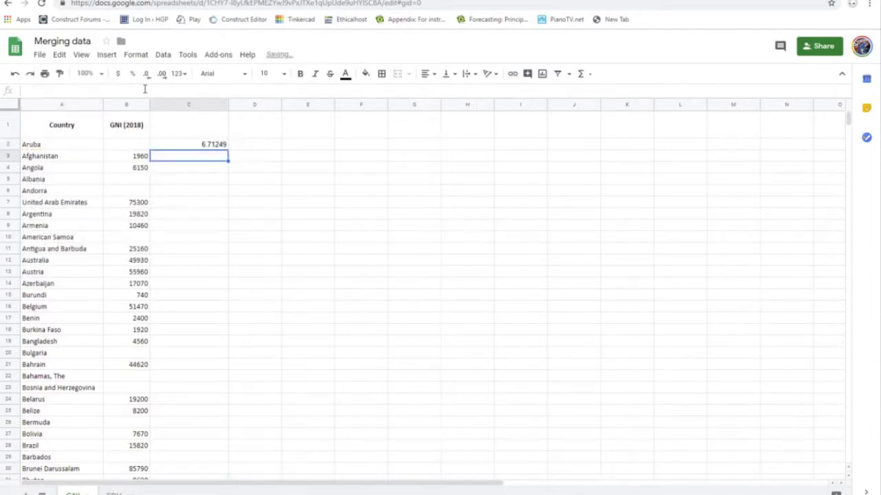
Step: Search the EDU sheet's country column for "arub" and check its spending value against the C2 lookup on the GNI sheet
{"action": "left_click", "coordinate": [203, 145]}
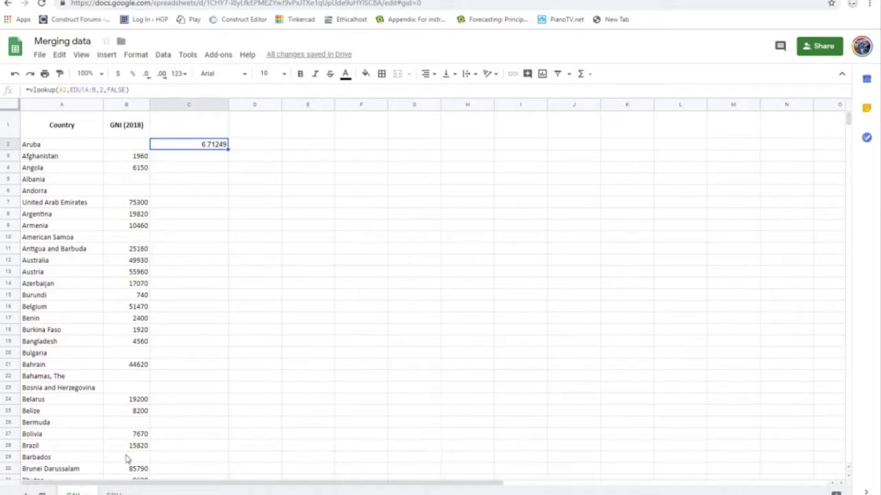
{"action": "left_click", "coordinate": [113, 493]}
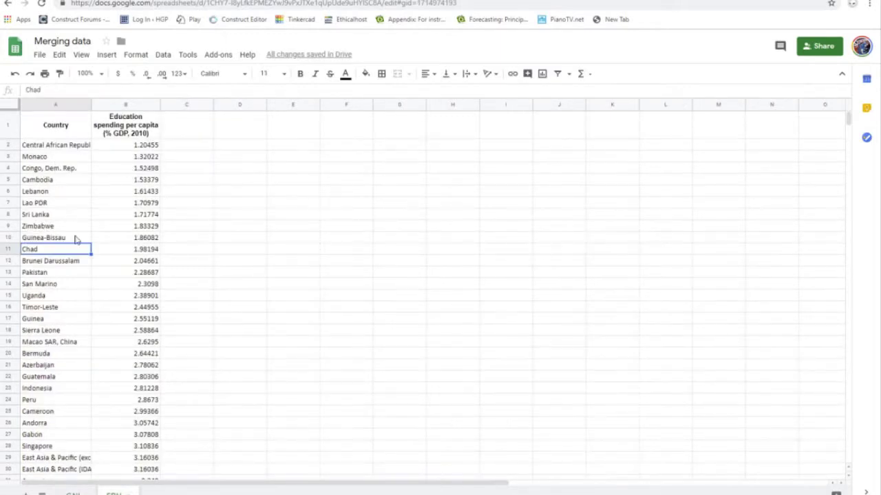
{"action": "left_click", "coordinate": [56, 105]}
{"action": "key", "text": "ctrl+f"}
{"action": "type", "text": "arub"}
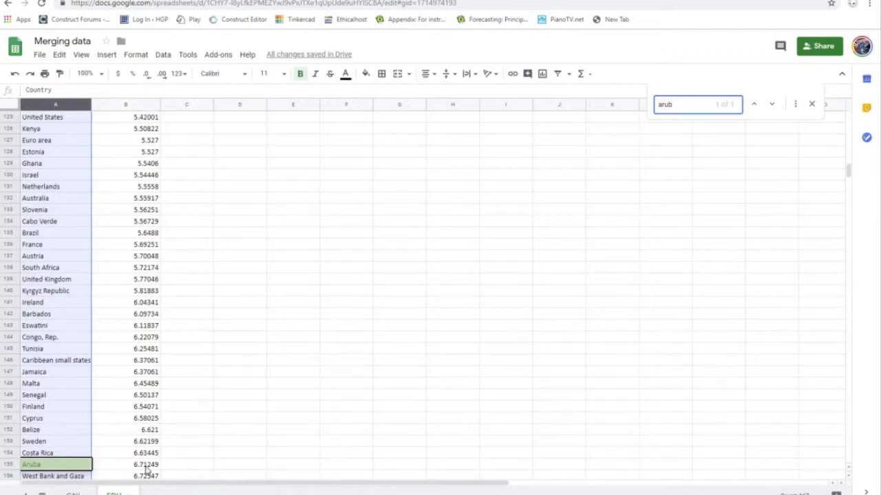
{"action": "left_click", "coordinate": [73, 494]}
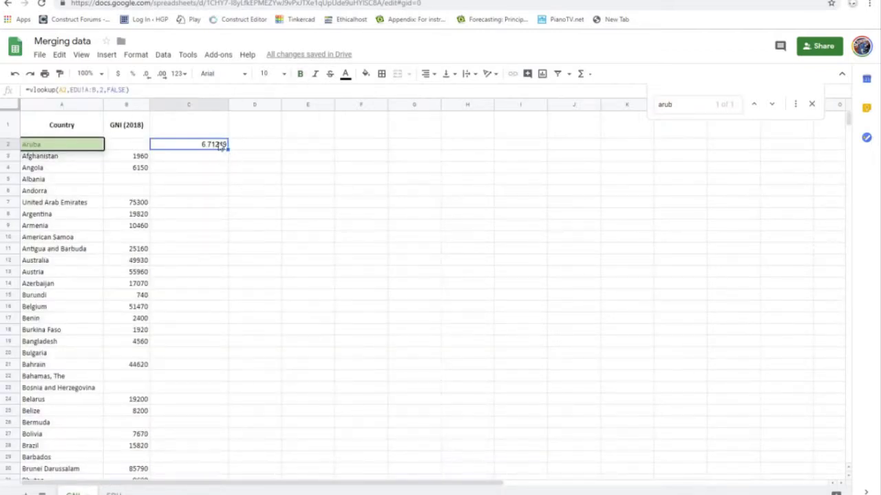
Step: Fill the C2 lookup formula down column C to row 221, the last country row of the GNI sheet
{"action": "left_click", "coordinate": [223, 170]}
{"action": "left_click", "coordinate": [222, 145]}
{"action": "left_click_drag", "start_coordinate": [226, 148], "coordinate": [206, 254]}
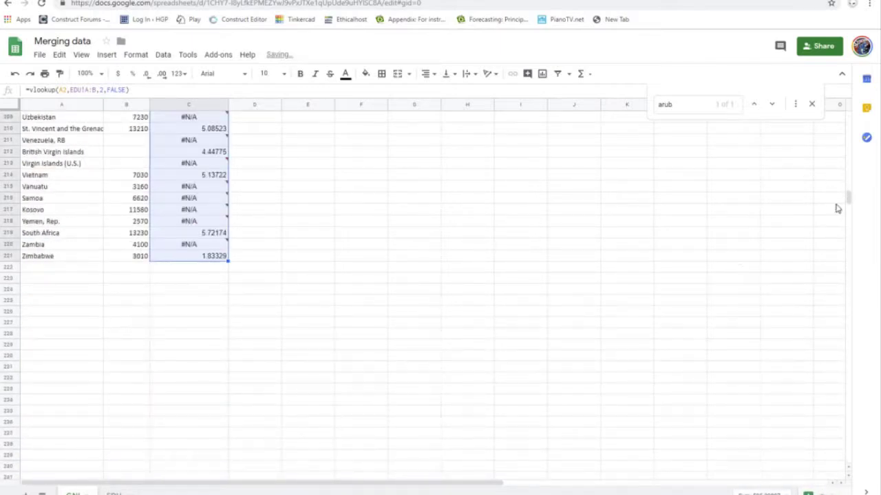
{"action": "left_click_drag", "start_coordinate": [850, 203], "coordinate": [850, 116]}
{"action": "left_click", "coordinate": [361, 237]}
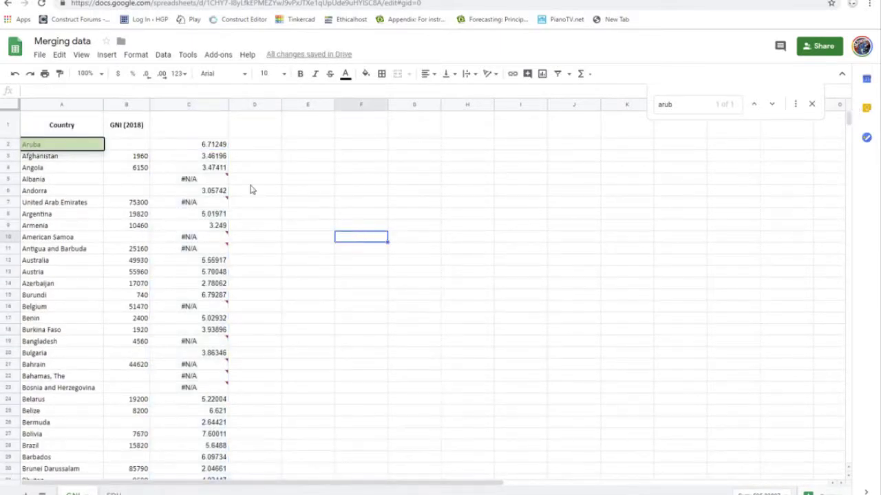
Step: Copy the header "Education spending per capita (% GDP, 2010)" from B1 of the EDU sheet into C1 of the GNI sheet
{"action": "left_click", "coordinate": [113, 494]}
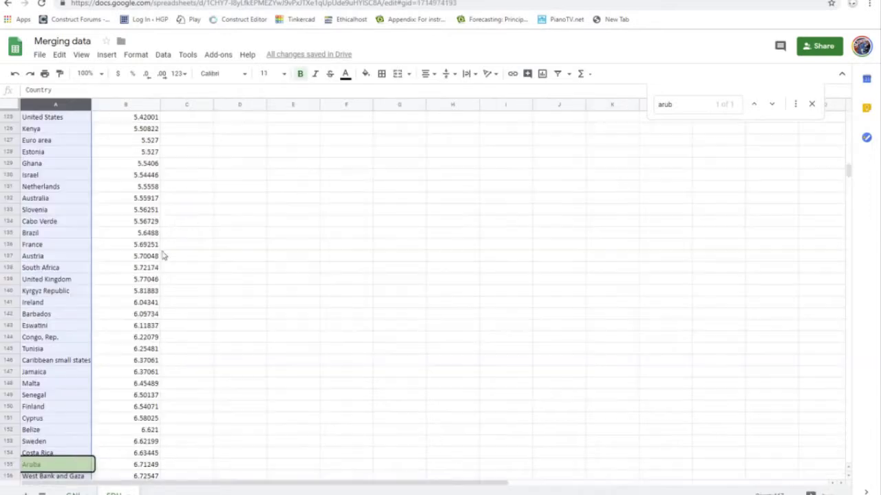
{"action": "scroll", "coordinate": [204, 234], "scroll_direction": "up", "scroll_amount": 1}
{"action": "left_click_drag", "start_coordinate": [847, 177], "coordinate": [849, 118]}
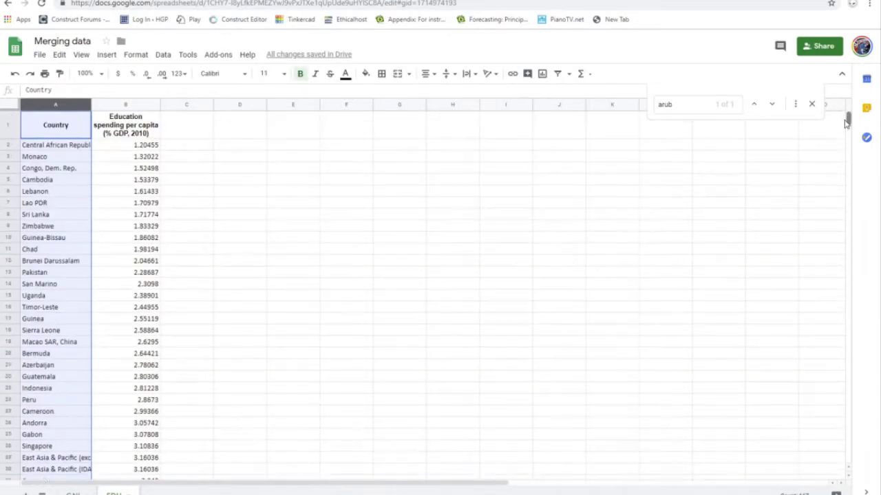
{"action": "left_click", "coordinate": [126, 135]}
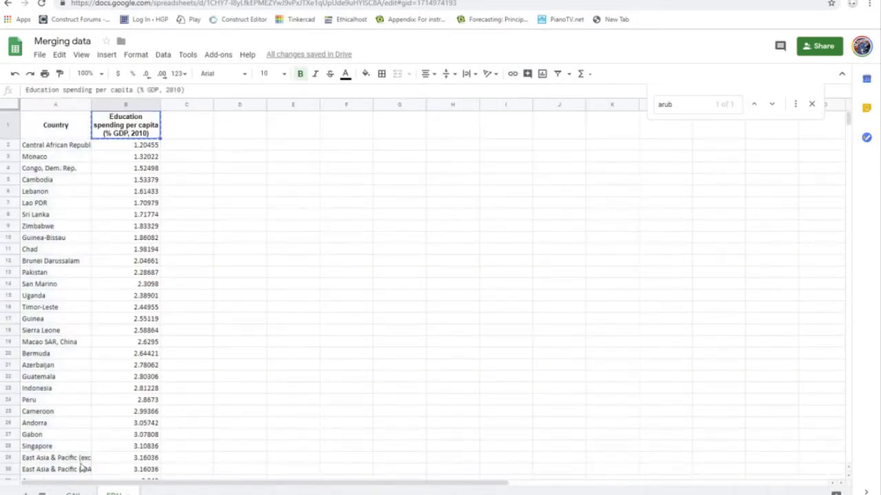
{"action": "left_click", "coordinate": [72, 494]}
{"action": "left_click", "coordinate": [194, 131]}
{"action": "type", "text": "Education spending per capita (% GDP, 2010)"}
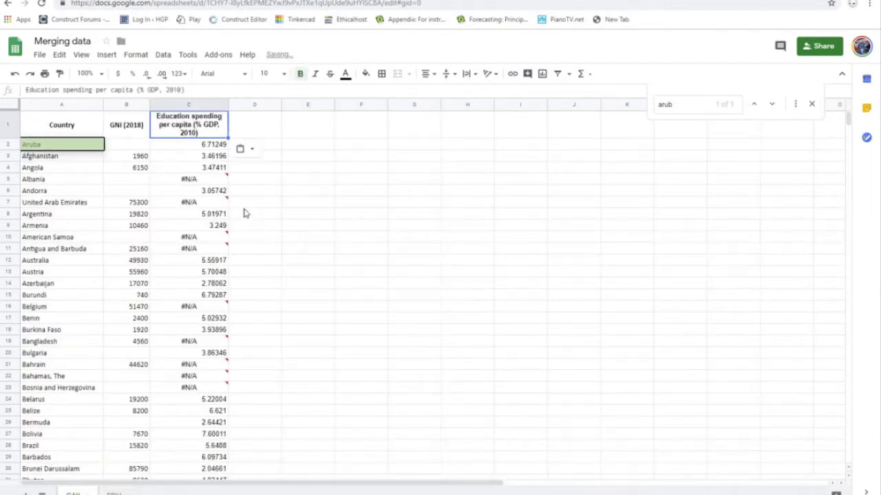
Step: Examine the lookup results for Albania and Antigua and Barbuda, and close the find search
{"action": "left_click", "coordinate": [72, 180]}
{"action": "mouse_move", "coordinate": [198, 181]}
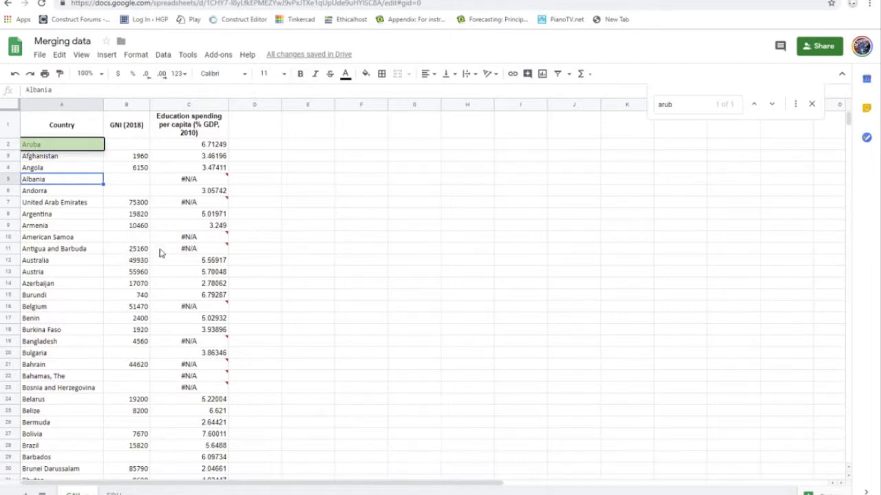
{"action": "mouse_move", "coordinate": [206, 255]}
{"action": "left_click", "coordinate": [811, 104]}
Step: Begin a QUERY formula in E2 over range A:C with the query text "select A,B,C where ()"
{"action": "left_click", "coordinate": [324, 149]}
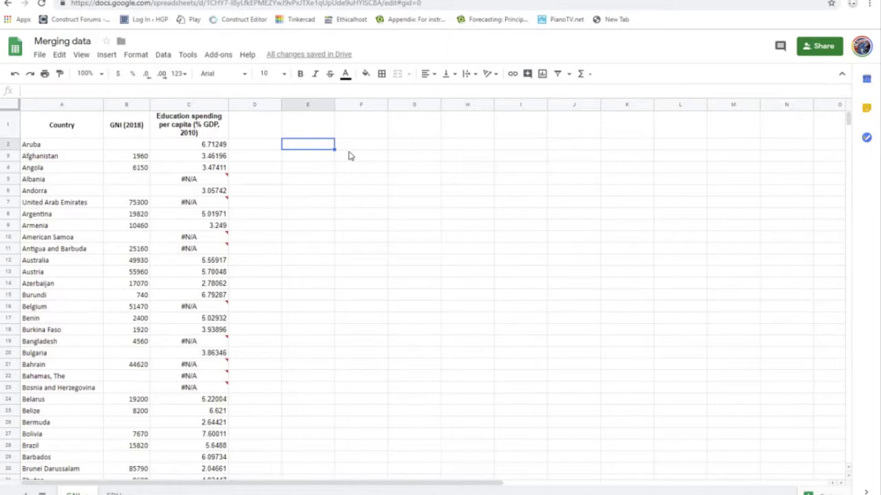
{"action": "type", "text": "="}
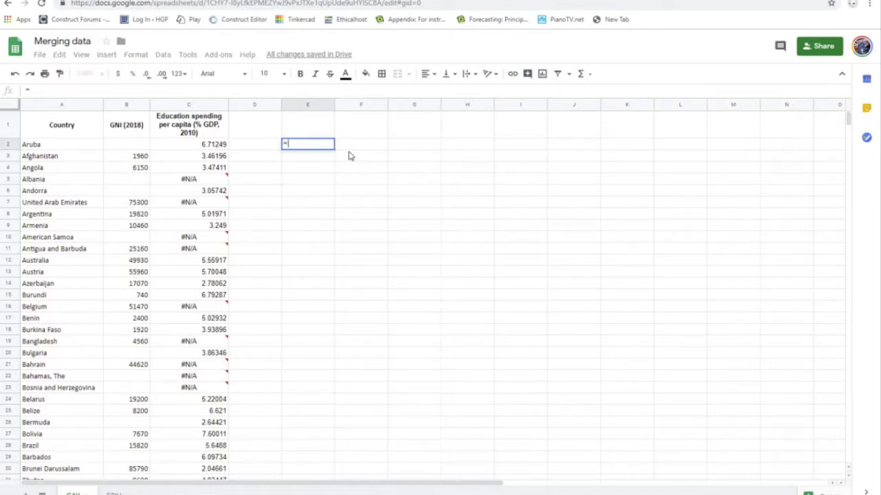
{"action": "type", "text": "query("}
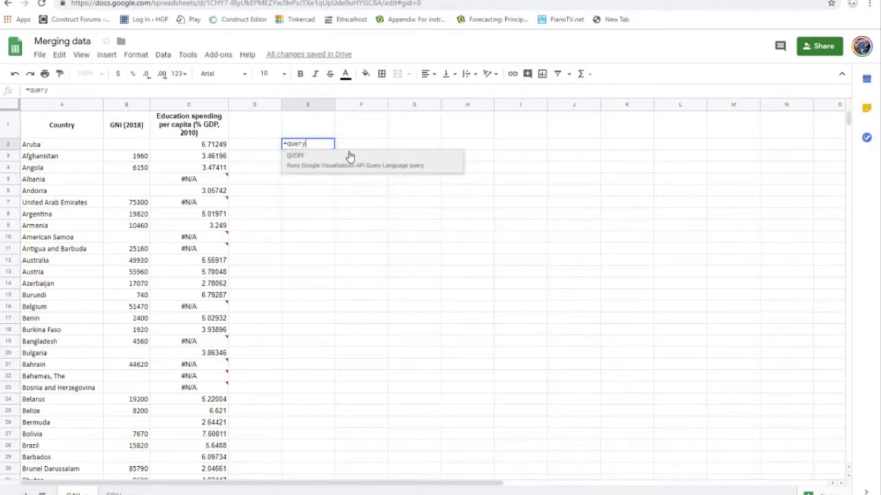
{"action": "type", "text": "A:C"}
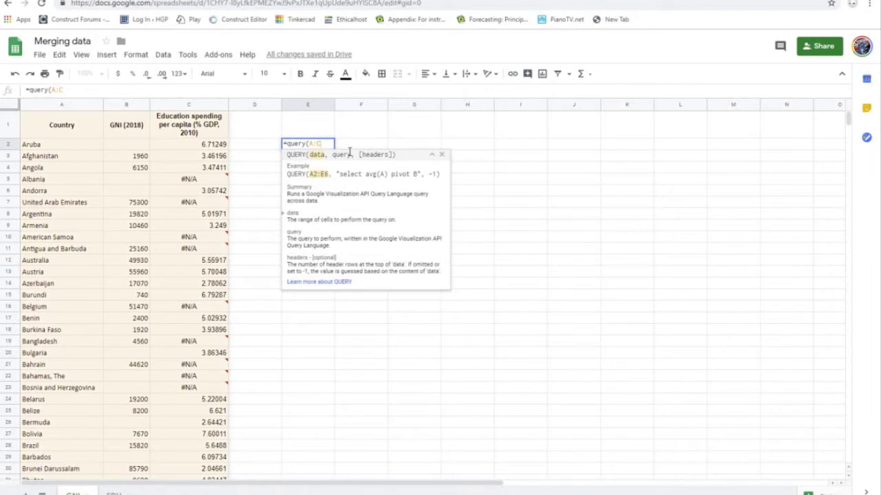
{"action": "type", "text": ","}
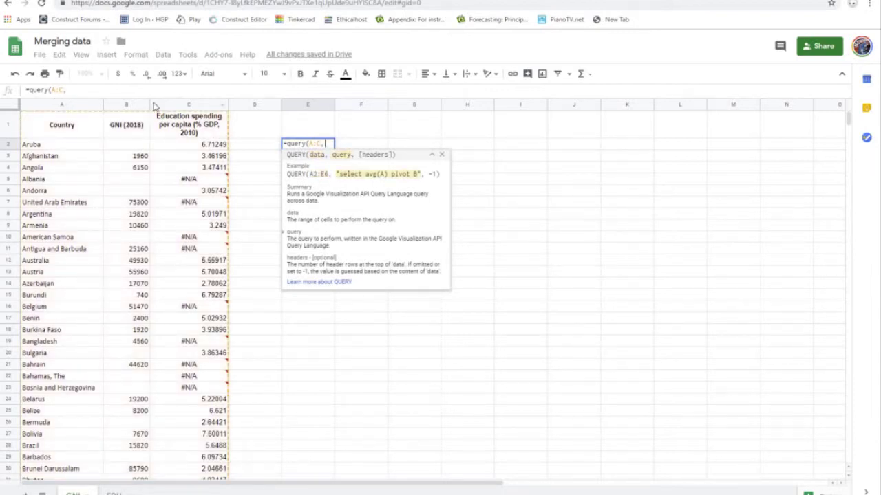
{"action": "type", "text": "\""}
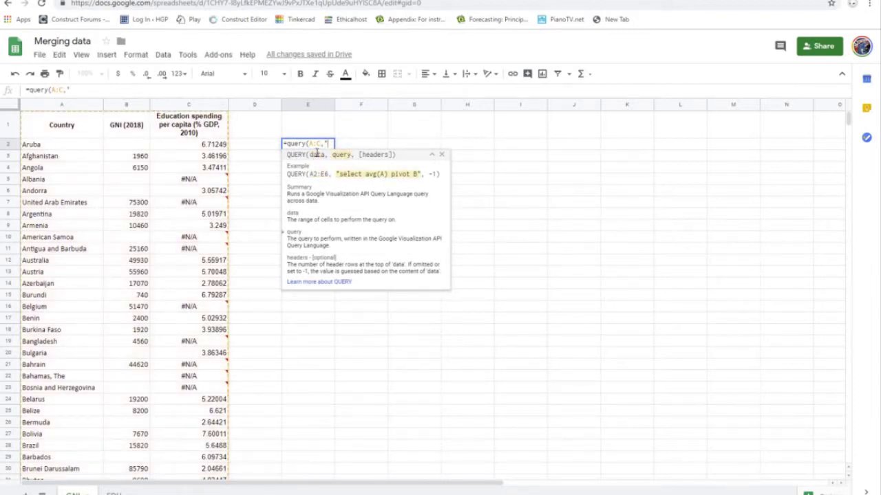
{"action": "type", "text": "select A"}
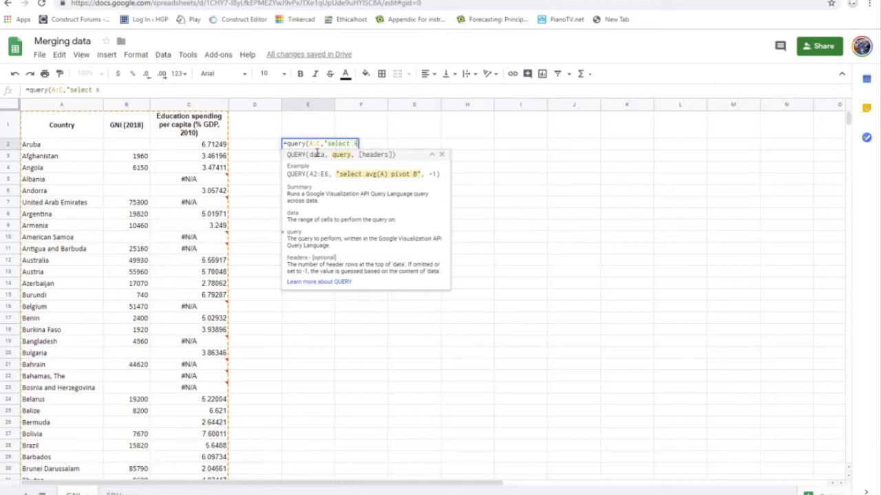
{"action": "type", "text": ",B,C where ()"}
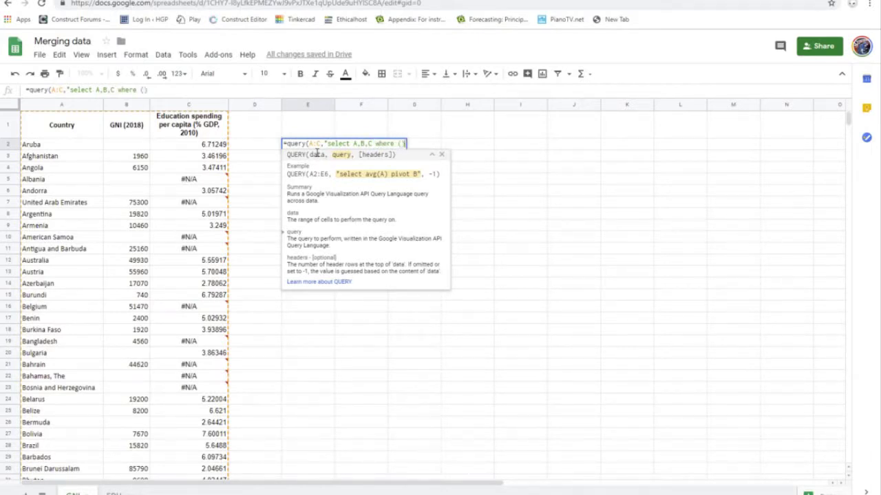
Step: Complete the E2 formula with the condition B > 0 and C >0, giving =query(A:C,"select A,B,C where (B > 0 and C >0)")
{"action": "key", "text": "Left"}
{"action": "type", "text": "B "}
{"action": "type", "text": "> 0 and "}
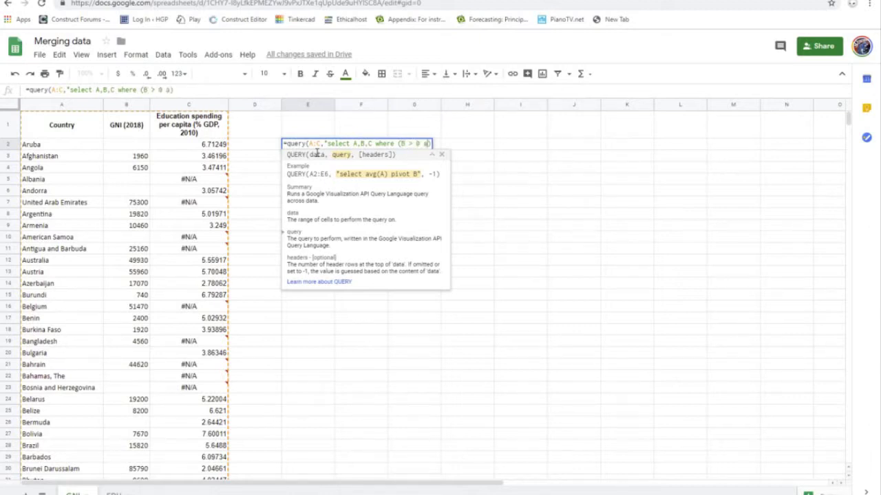
{"action": "type", "text": "C >0"}
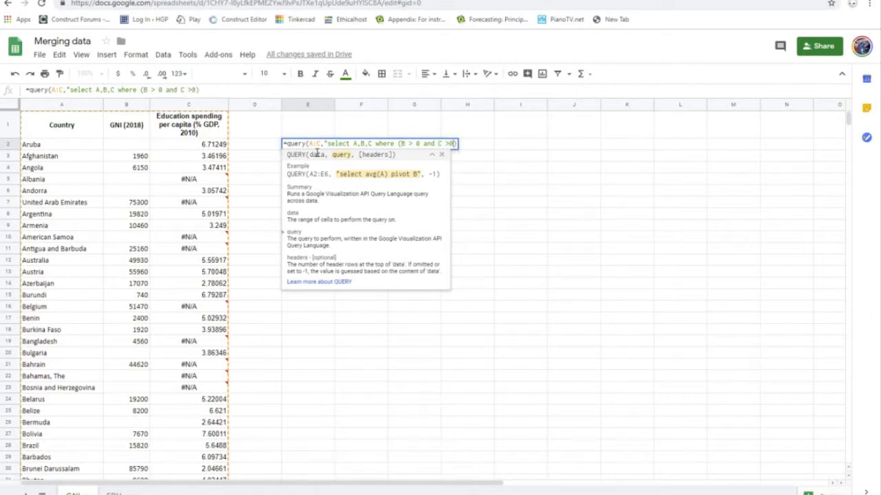
{"action": "type", "text": "\""}
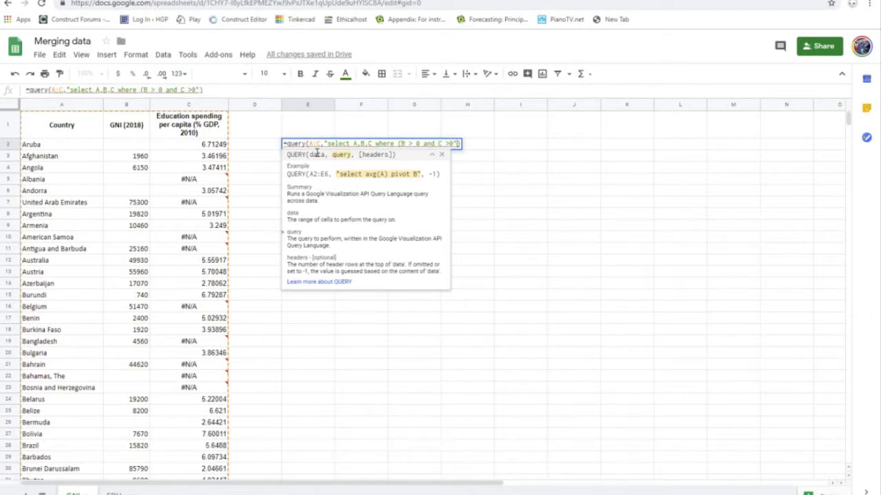
{"action": "key", "text": "BackSpace"}
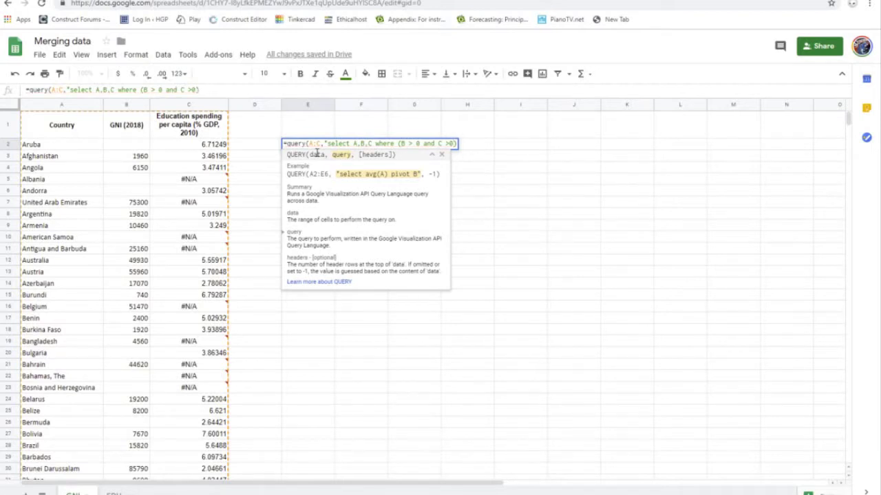
{"action": "type", "text": ")\""}
{"action": "key", "text": "Return"}
{"action": "key", "text": "Up"}
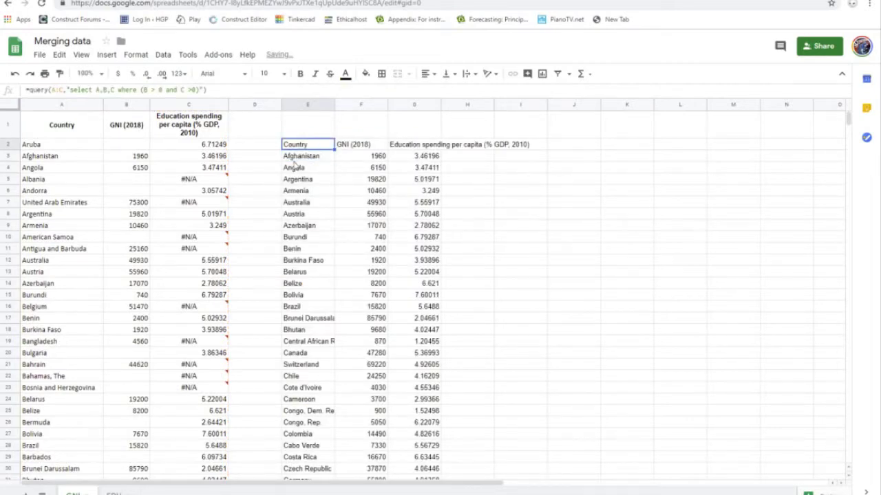
Step: Insert a scatter chart of the queried GNI and education spending data in F2:G111 and move it up and to the right
{"action": "scroll", "coordinate": [375, 197], "scroll_direction": "down", "scroll_amount": 15}
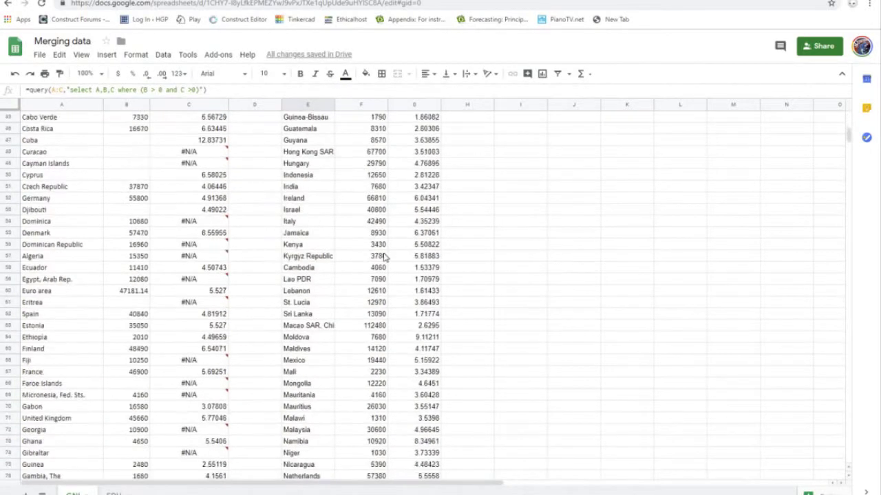
{"action": "scroll", "coordinate": [521, 313], "scroll_direction": "up", "scroll_amount": 15}
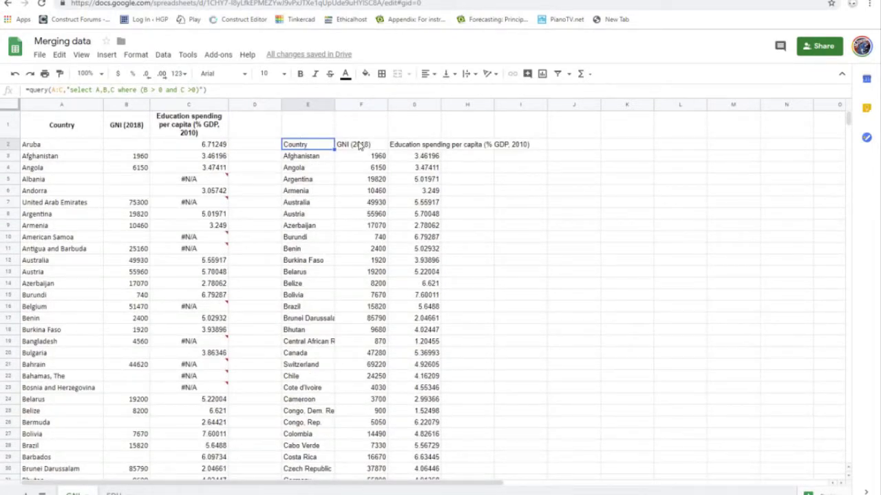
{"action": "left_click_drag", "start_coordinate": [358, 146], "coordinate": [427, 199]}
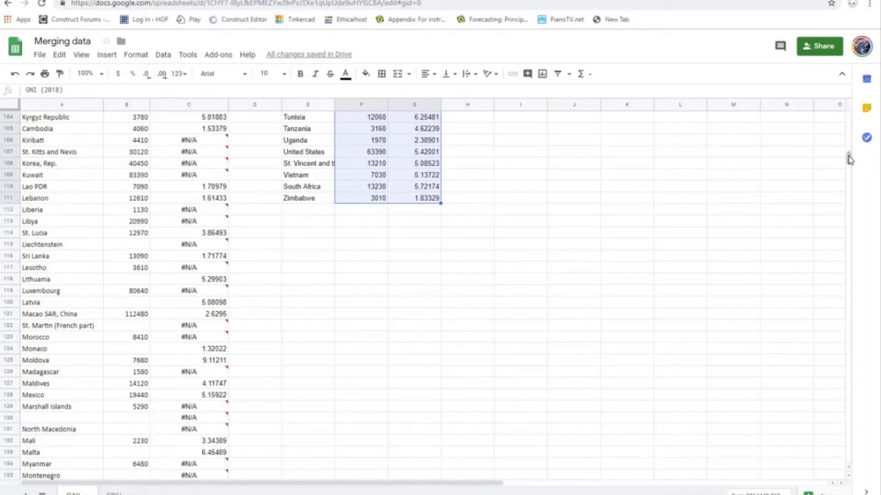
{"action": "left_click_drag", "start_coordinate": [849, 157], "coordinate": [858, 107]}
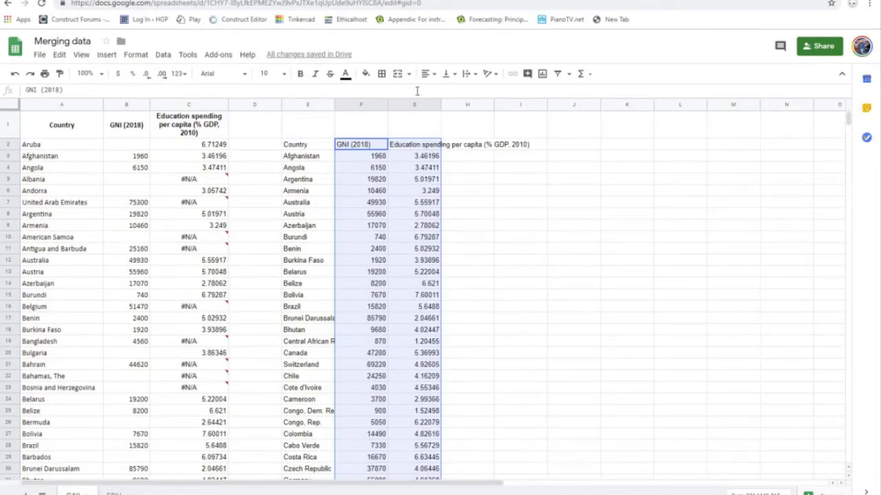
{"action": "left_click", "coordinate": [110, 56]}
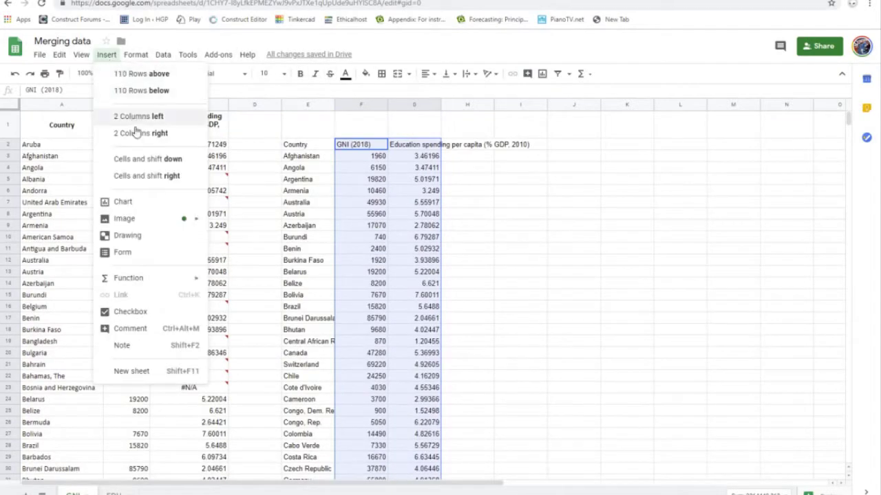
{"action": "left_click", "coordinate": [134, 205]}
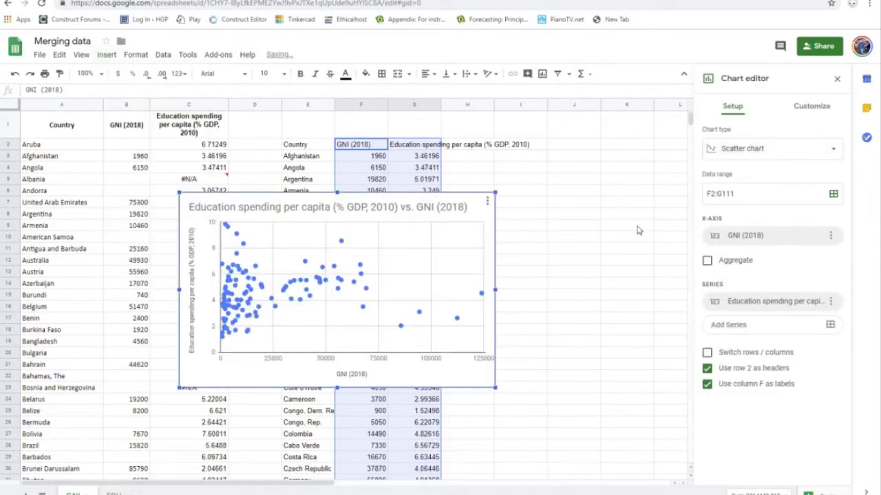
{"action": "left_click_drag", "start_coordinate": [463, 172], "coordinate": [490, 138]}
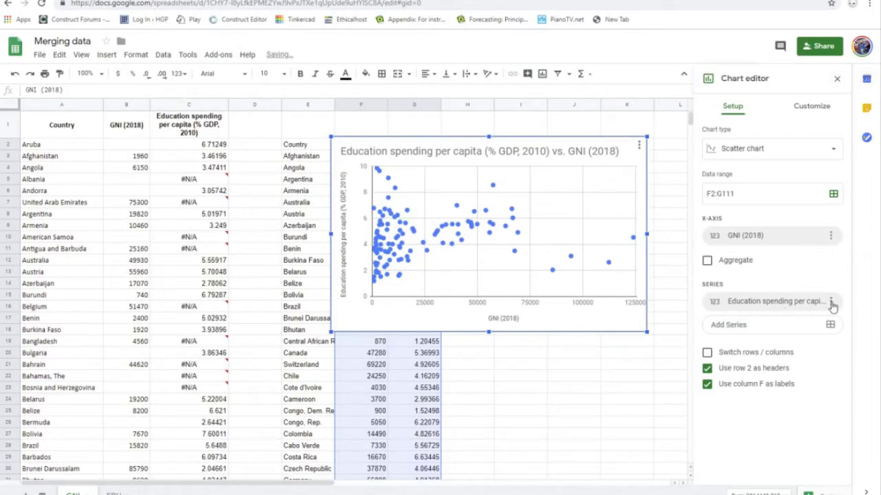
{"action": "left_click_drag", "start_coordinate": [369, 142], "coordinate": [381, 142]}
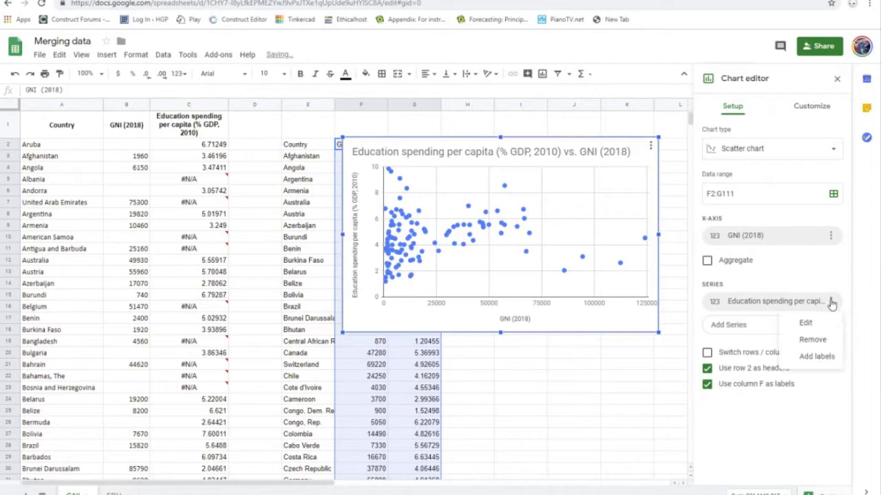
Step: Add the country names in E2:E111 as labels for the education spending series and close the chart editor
{"action": "left_click", "coordinate": [807, 356]}
{"action": "left_click_drag", "start_coordinate": [310, 145], "coordinate": [323, 217]}
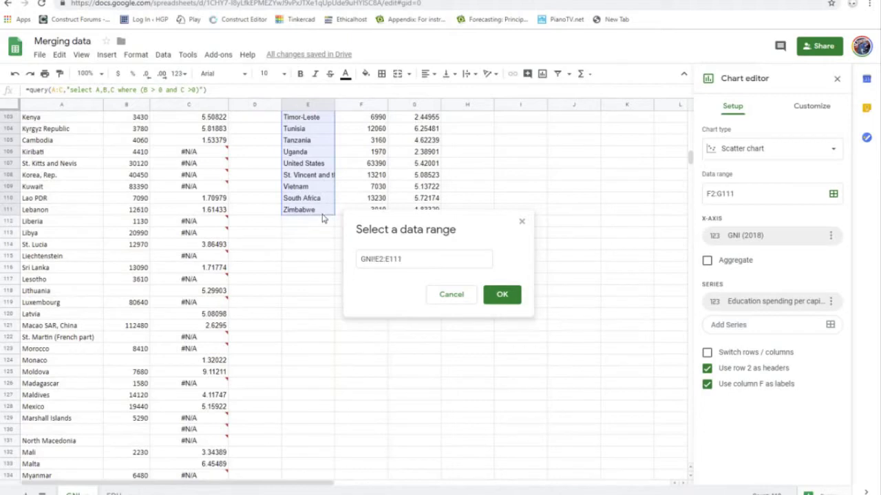
{"action": "left_click", "coordinate": [502, 295]}
{"action": "left_click_drag", "start_coordinate": [690, 165], "coordinate": [690, 114]}
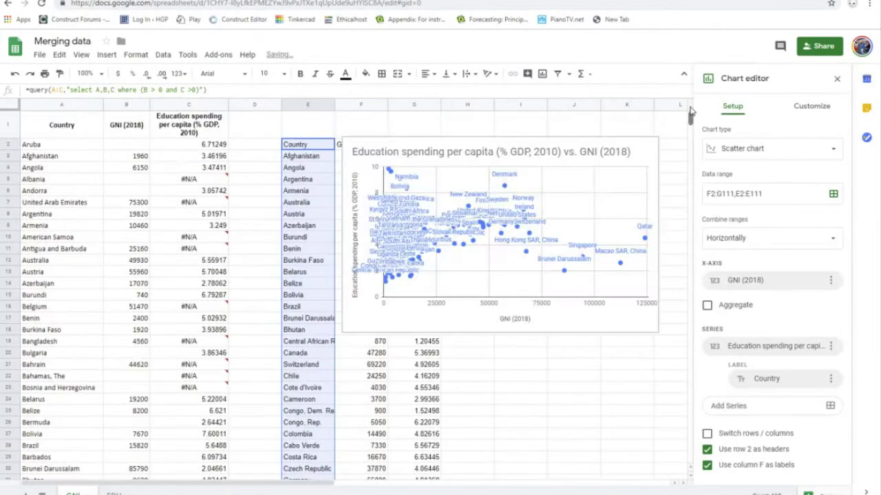
{"action": "left_click", "coordinate": [838, 79]}
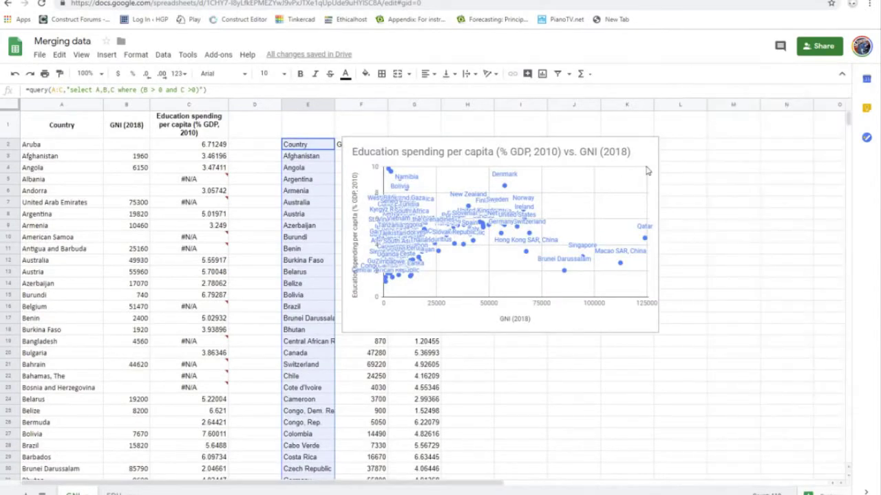
Step: Enlarge the scatter chart and shift it slightly up and left, extending it down to about row 30
{"action": "left_click_drag", "start_coordinate": [659, 333], "coordinate": [743, 445]}
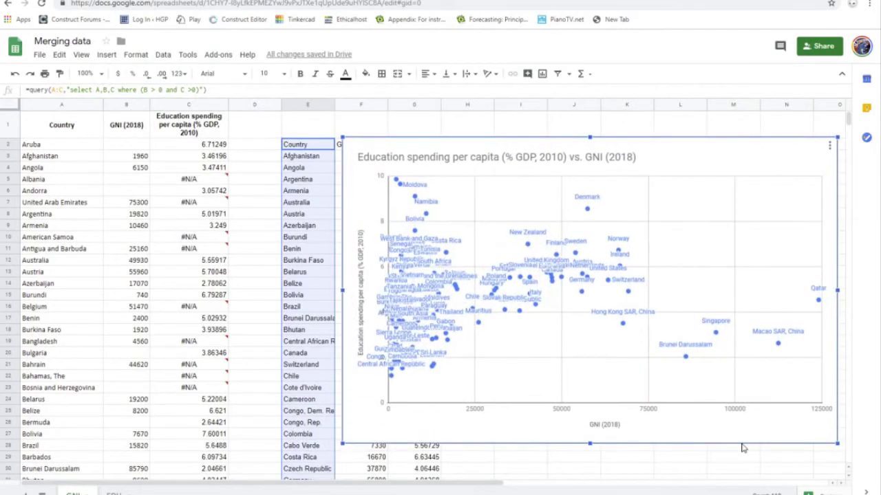
{"action": "left_click_drag", "start_coordinate": [657, 153], "coordinate": [619, 141]}
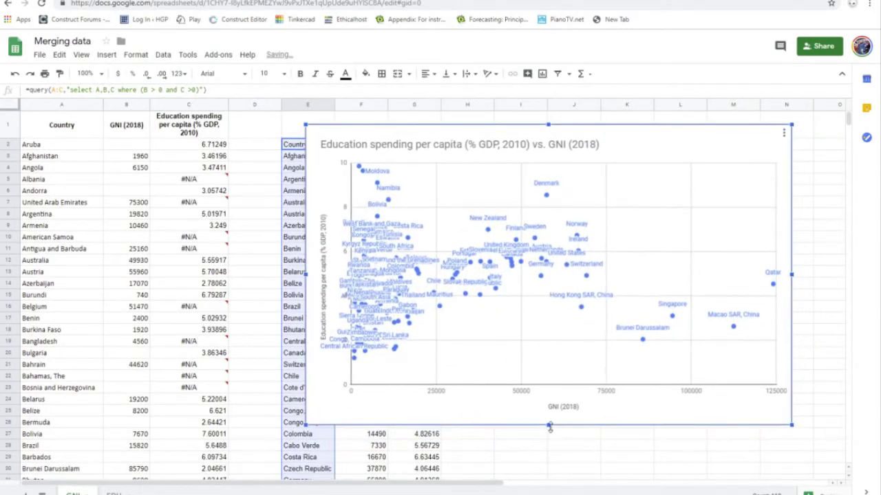
{"action": "left_click_drag", "start_coordinate": [548, 427], "coordinate": [549, 472]}
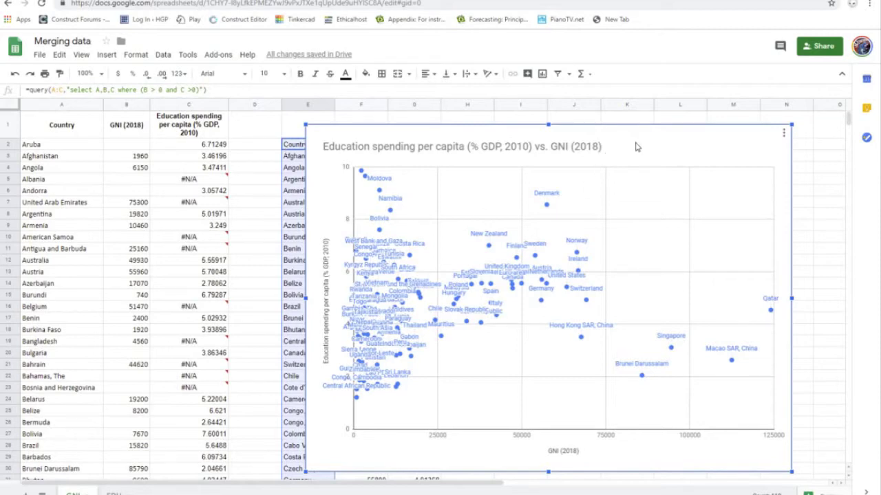
Step: Review the VLOOKUP formula in C2 and the QUERY formula in E2
{"action": "left_click", "coordinate": [191, 151]}
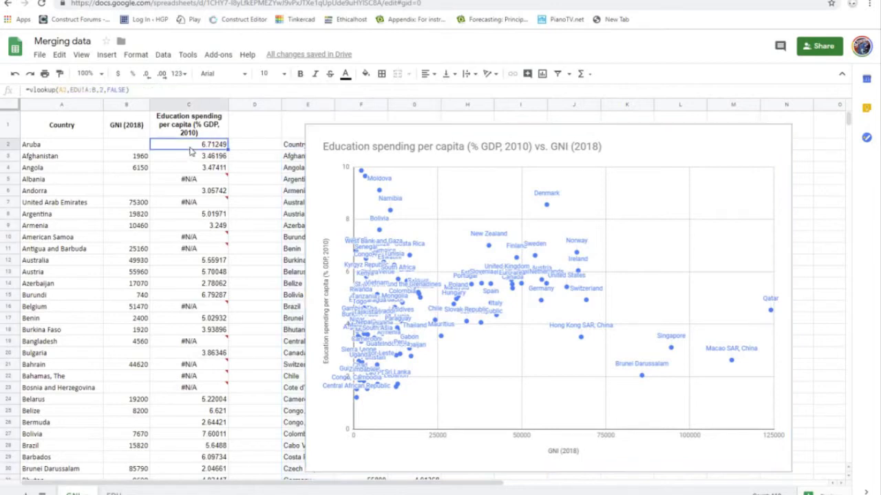
{"action": "left_click", "coordinate": [295, 142]}
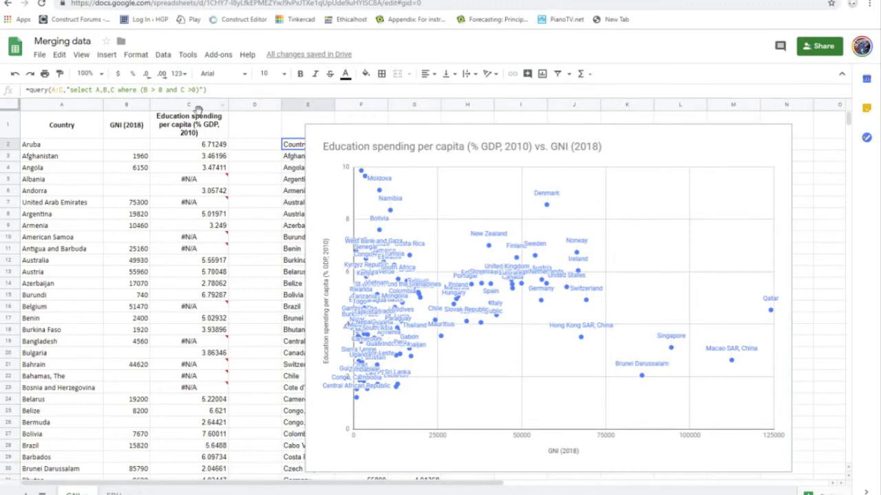